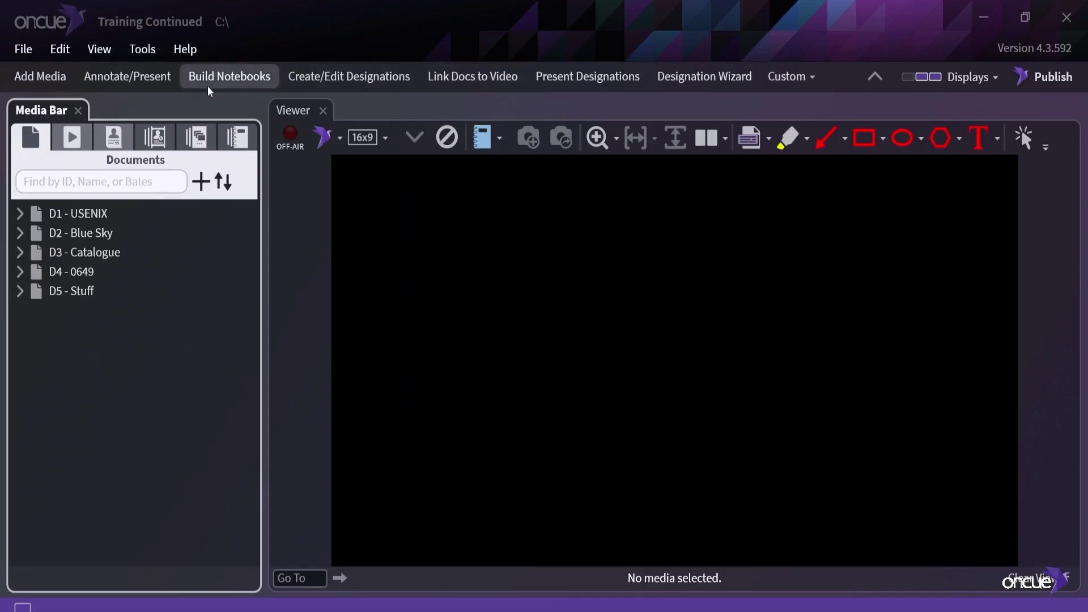
# Drag the 227-page Request PDF from the Desktop in File Explorer into the Media Bar, then close Explorer
pyautogui.click(45, 83)
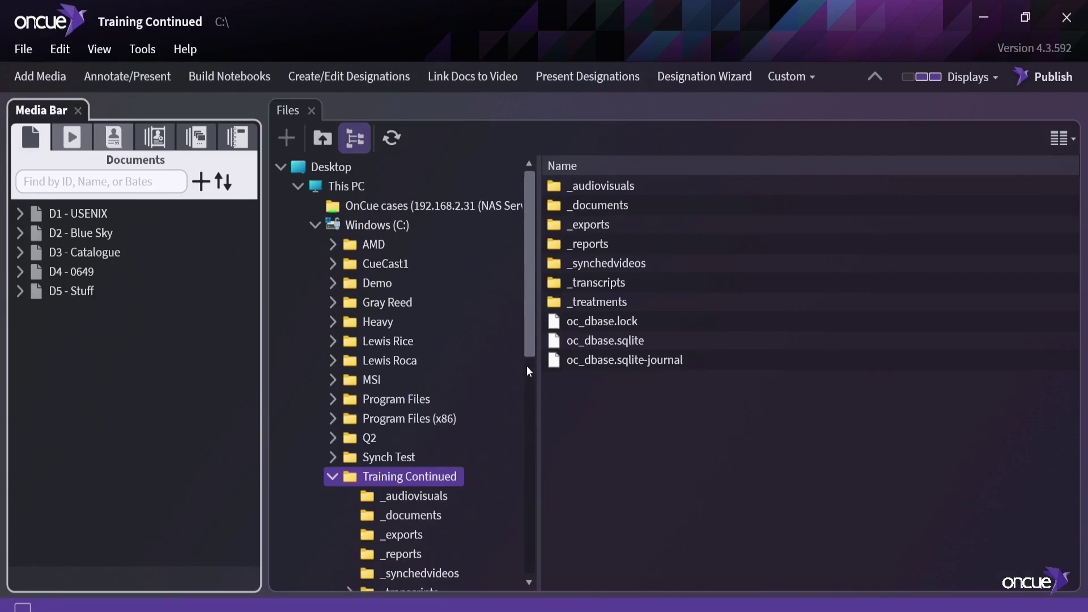
pyautogui.click(256, 611)
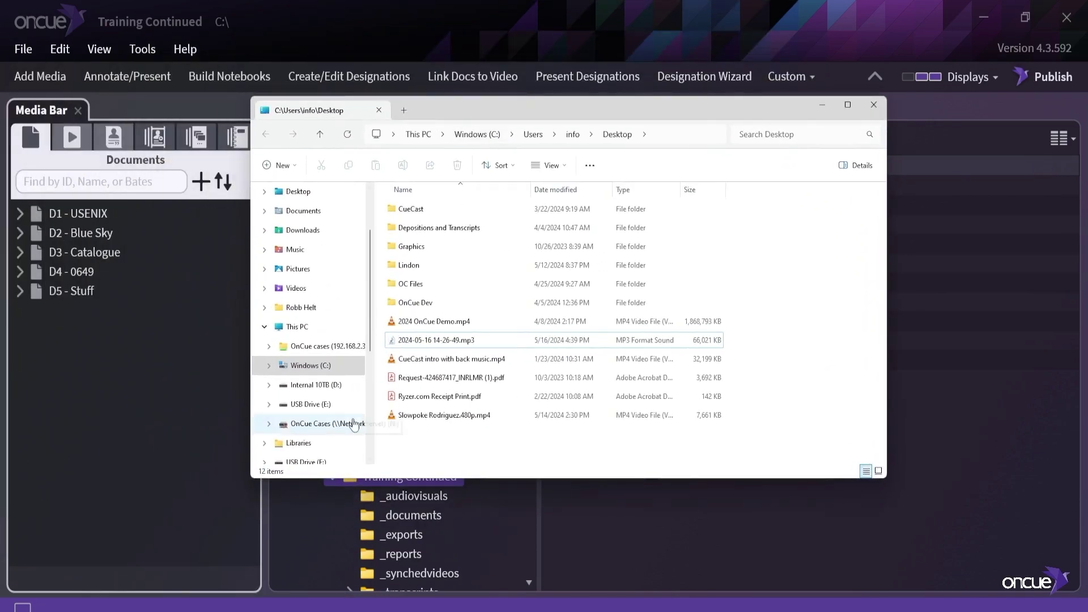
pyautogui.moveTo(433, 385); pyautogui.dragTo(93, 362)
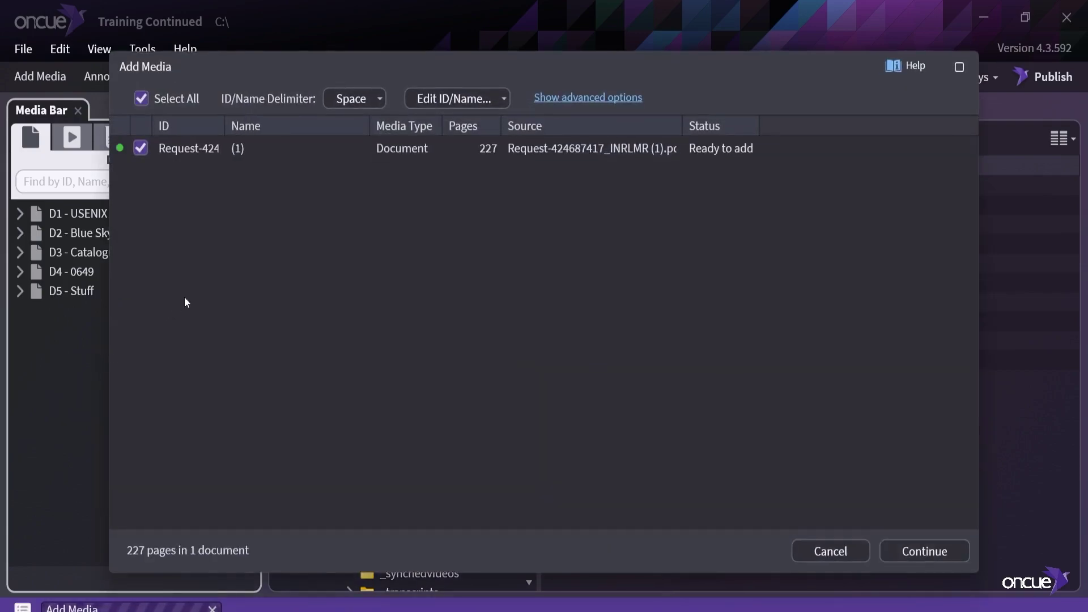
pyautogui.click(917, 556)
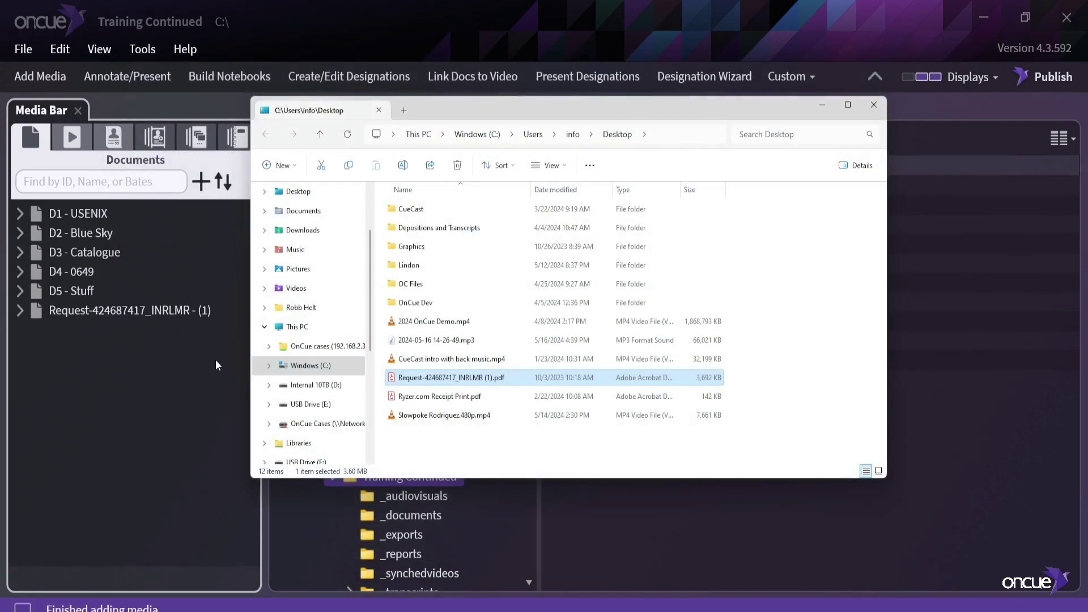
pyautogui.click(873, 105)
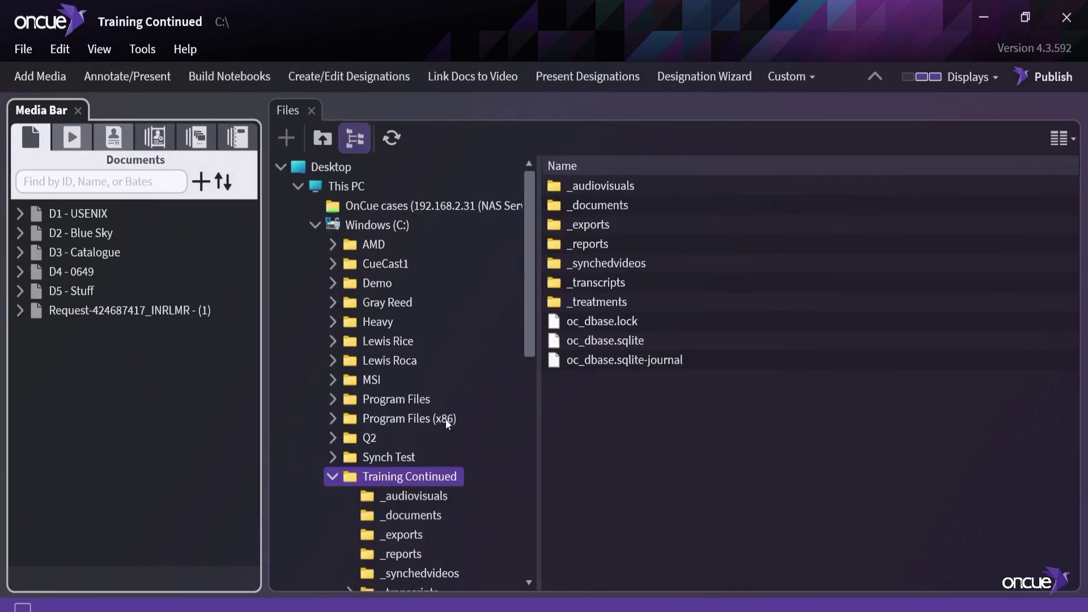
# Collapse Training Continued and browse This PC > Windows (C:) to the Desktop folder in the Files panel
pyautogui.click(333, 478)
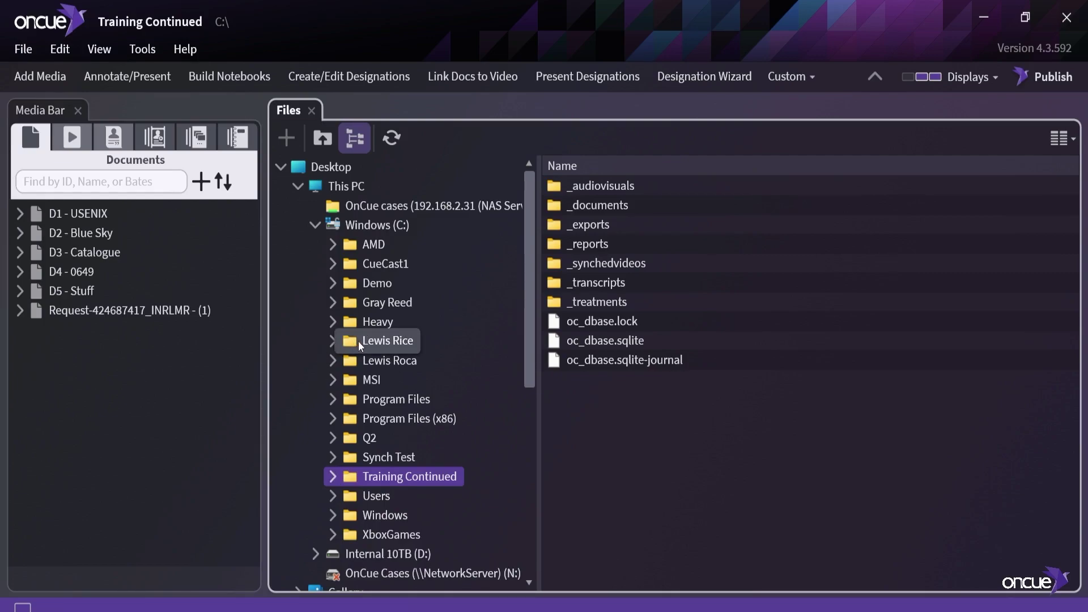
pyautogui.click(356, 189)
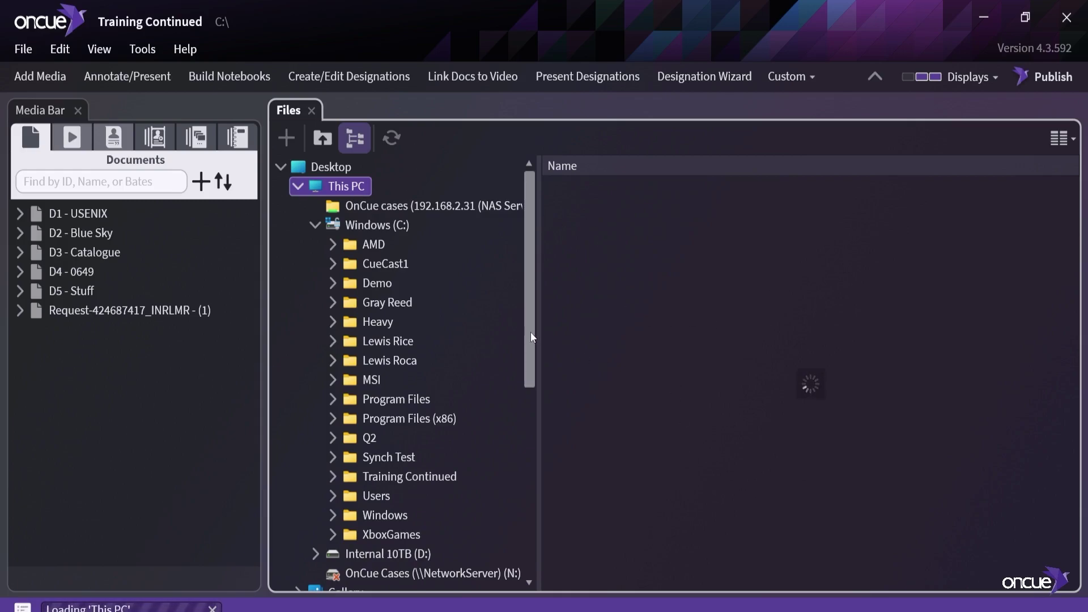
pyautogui.scroll(-6, 522, 532)
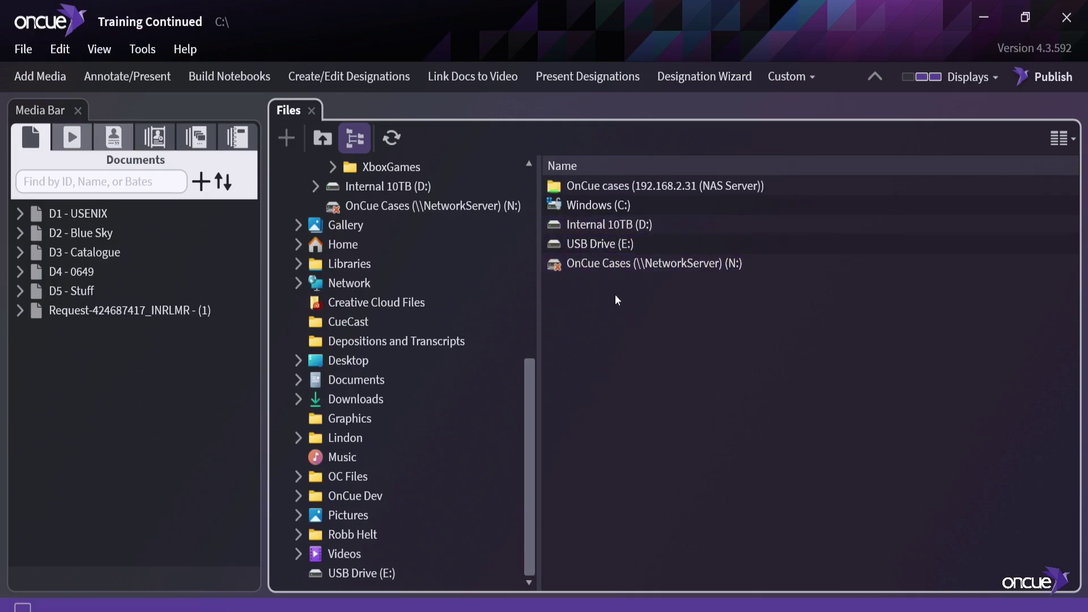
pyautogui.click(604, 211)
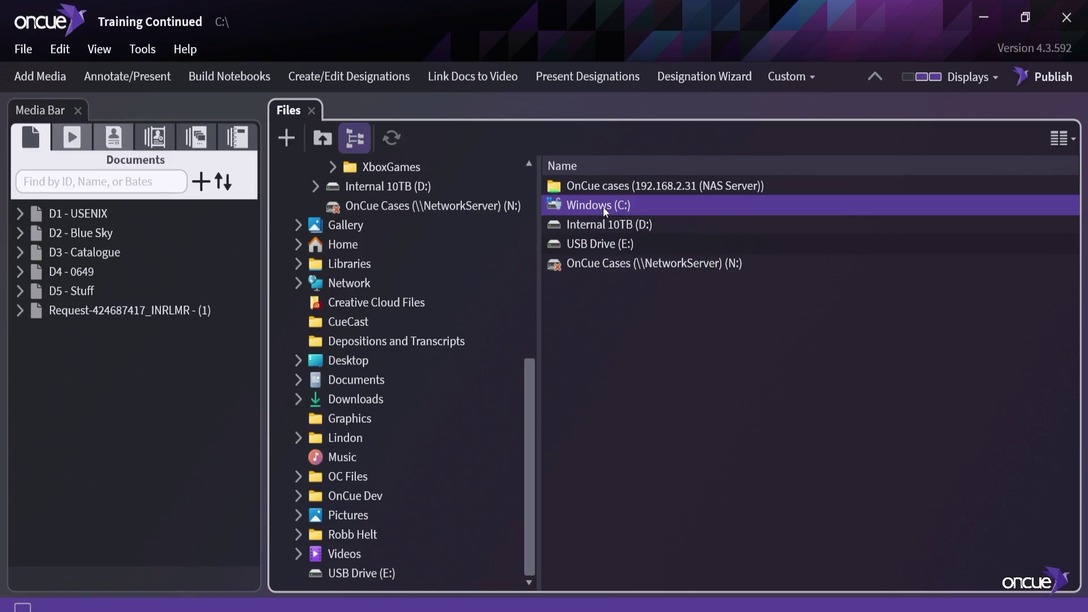
pyautogui.doubleClick(604, 211)
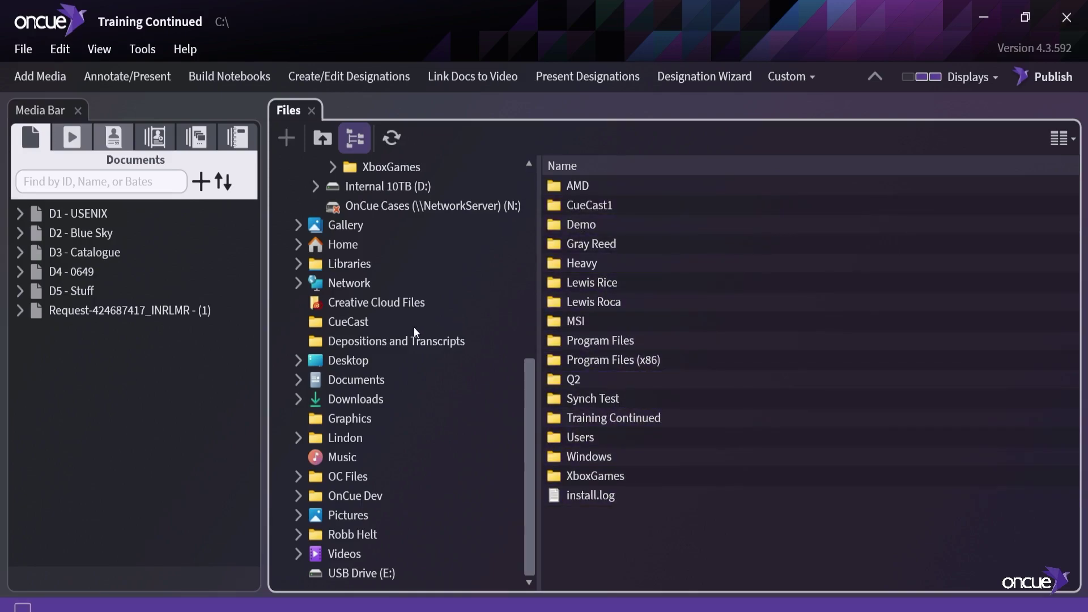
pyautogui.click(360, 343)
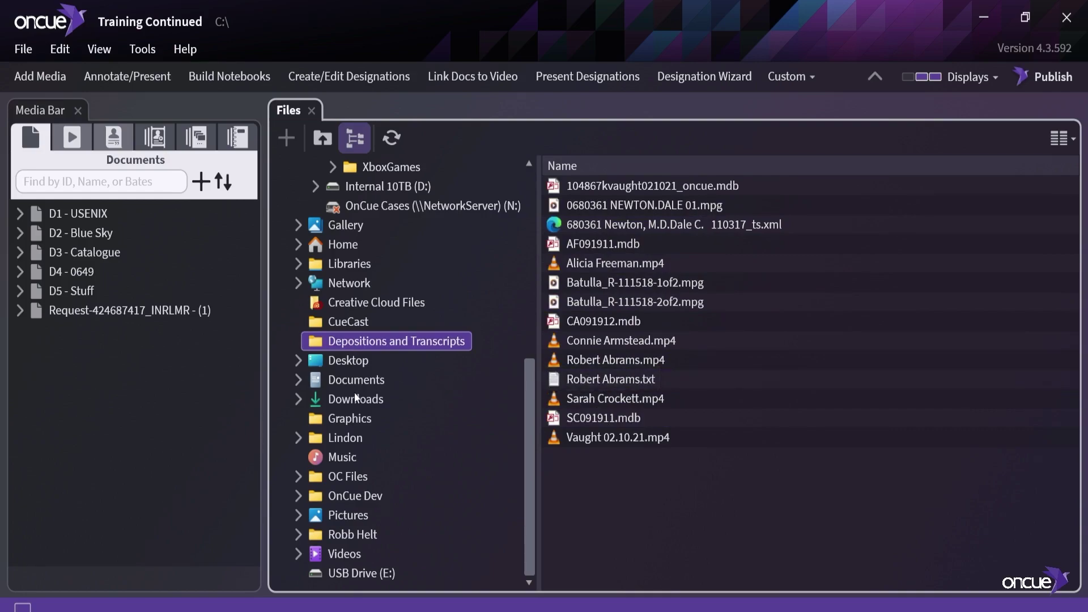
pyautogui.click(352, 364)
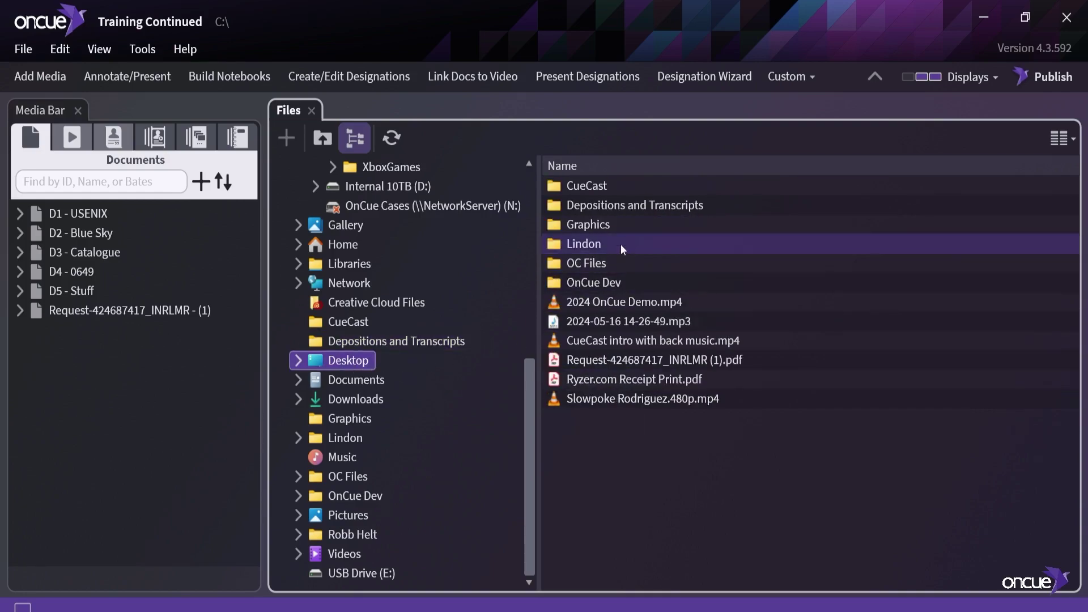
# Browse the Files panel into OC Files > Plaintiff Exhibits
pyautogui.doubleClick(603, 264)
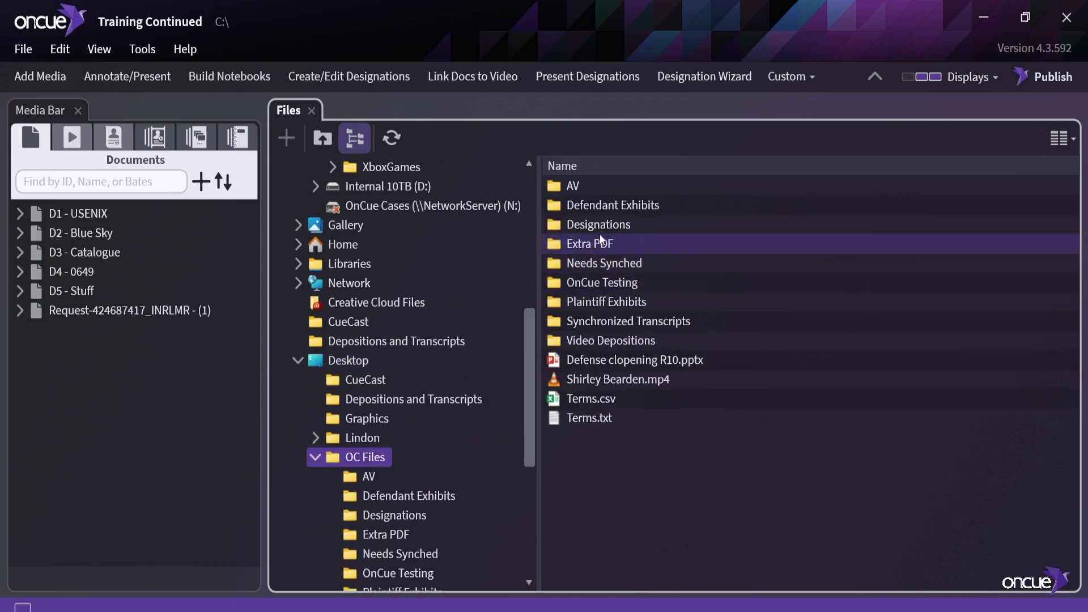
pyautogui.doubleClick(602, 245)
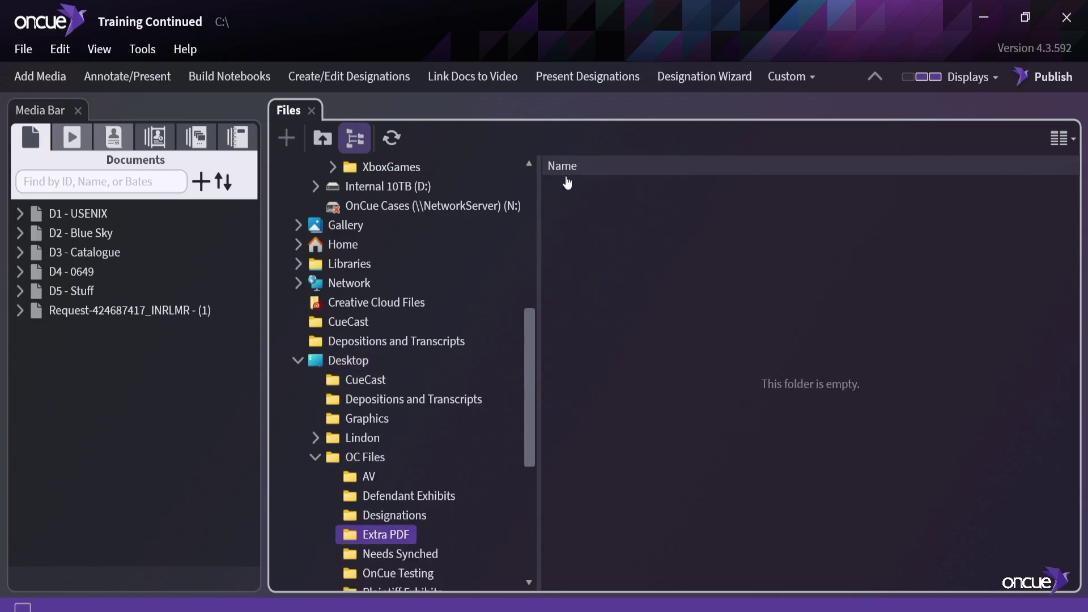
pyautogui.click(315, 136)
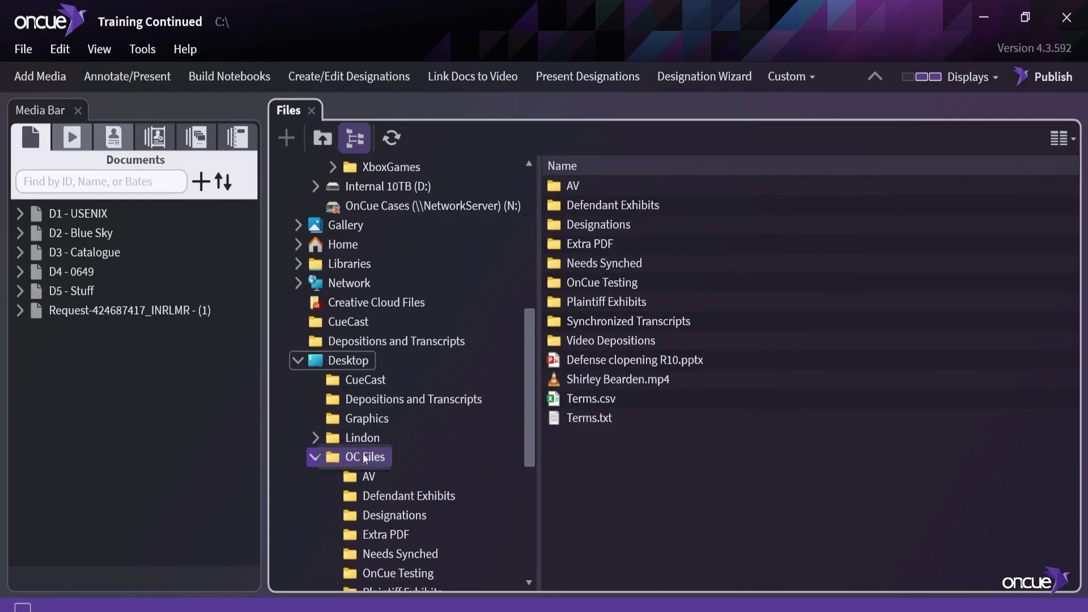
pyautogui.doubleClick(583, 301)
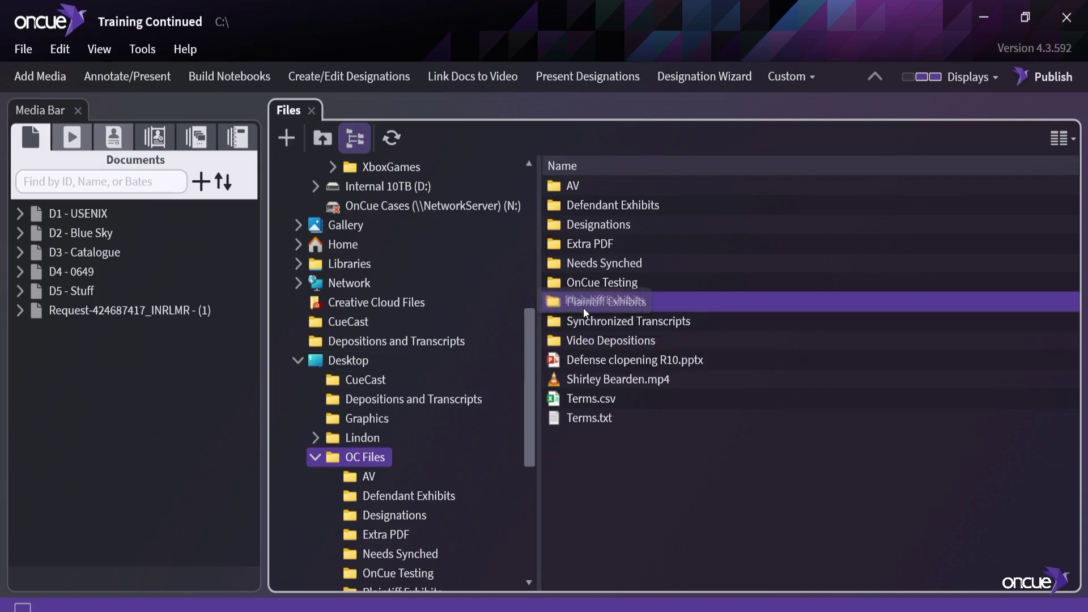
# Add EX 4.pdf to the Media Bar as document EX - 4 (618 pages) and select it
pyautogui.click(584, 250)
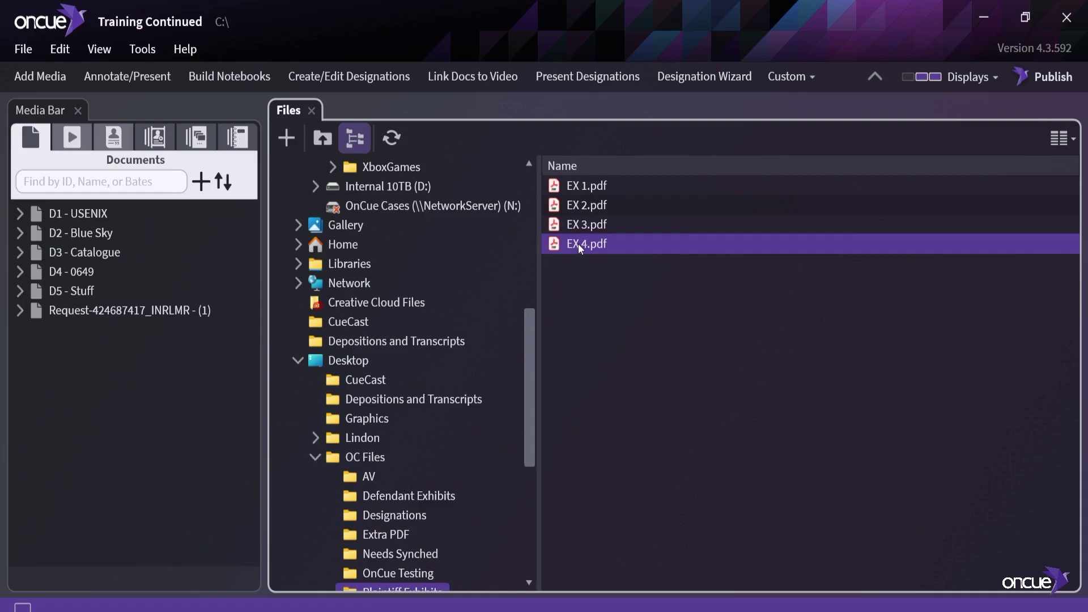
pyautogui.moveTo(580, 250)
pyautogui.mouseDown()
pyautogui.moveTo(376, 330)
pyautogui.moveTo(190, 374)
pyautogui.moveTo(573, 266)
pyautogui.mouseUp()
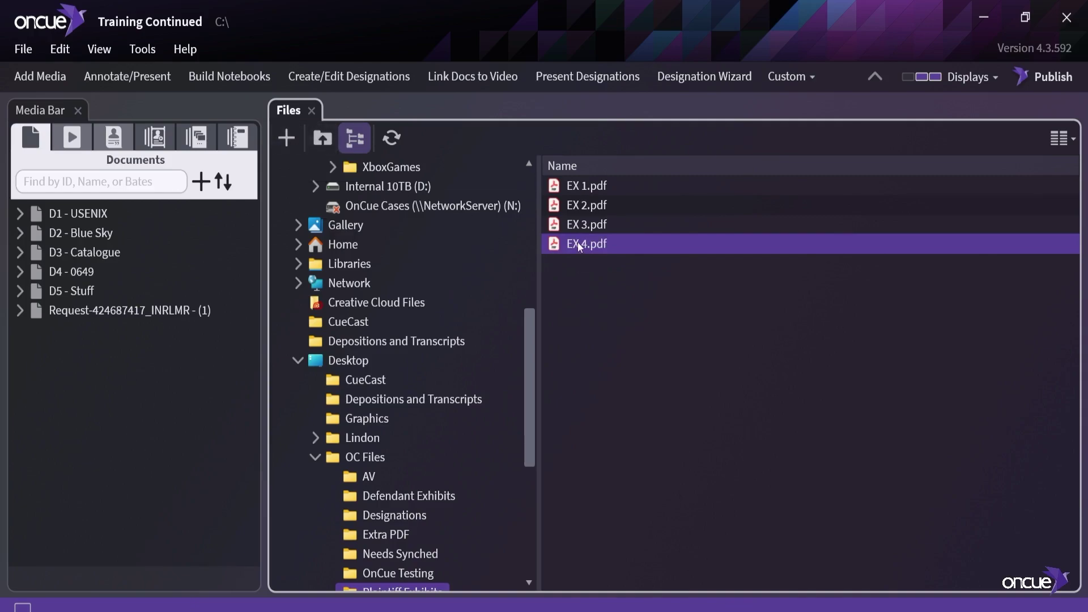
pyautogui.click(286, 137)
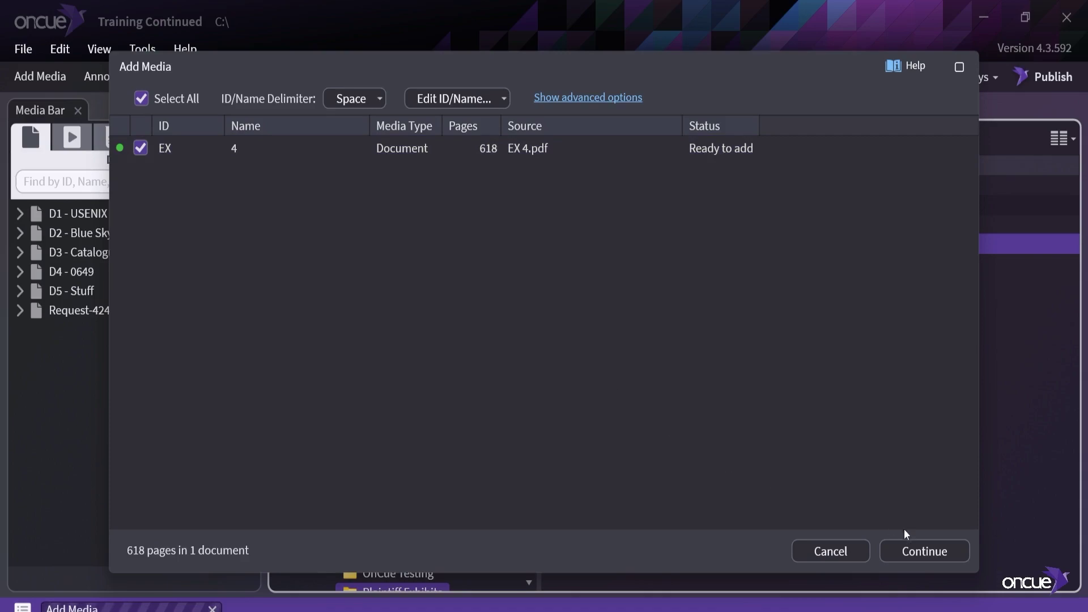
pyautogui.click(905, 547)
pyautogui.click(75, 311)
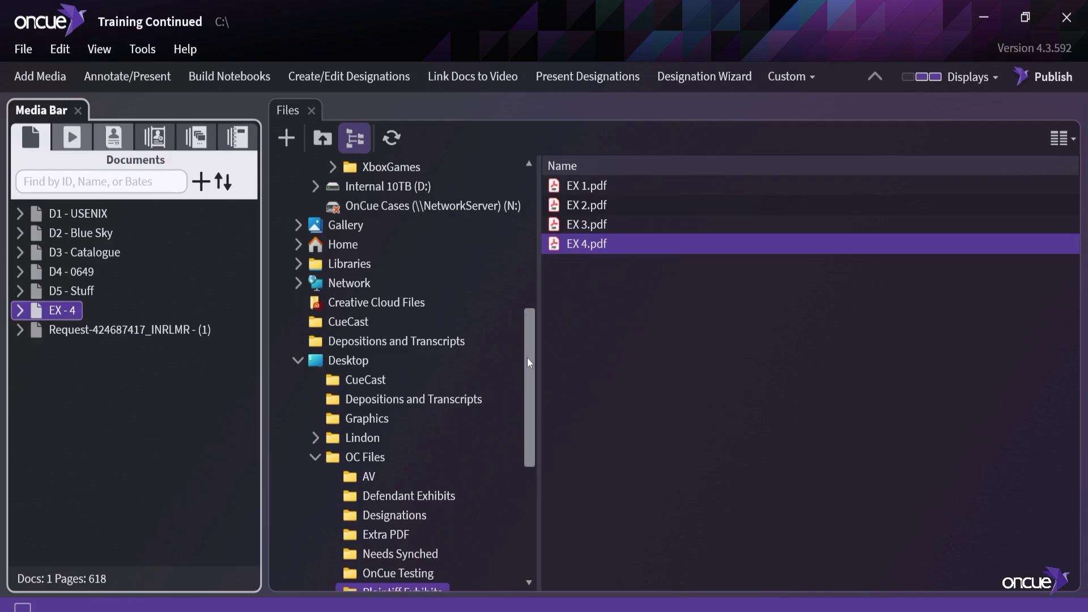
pyautogui.moveTo(530, 362); pyautogui.dragTo(527, 218)
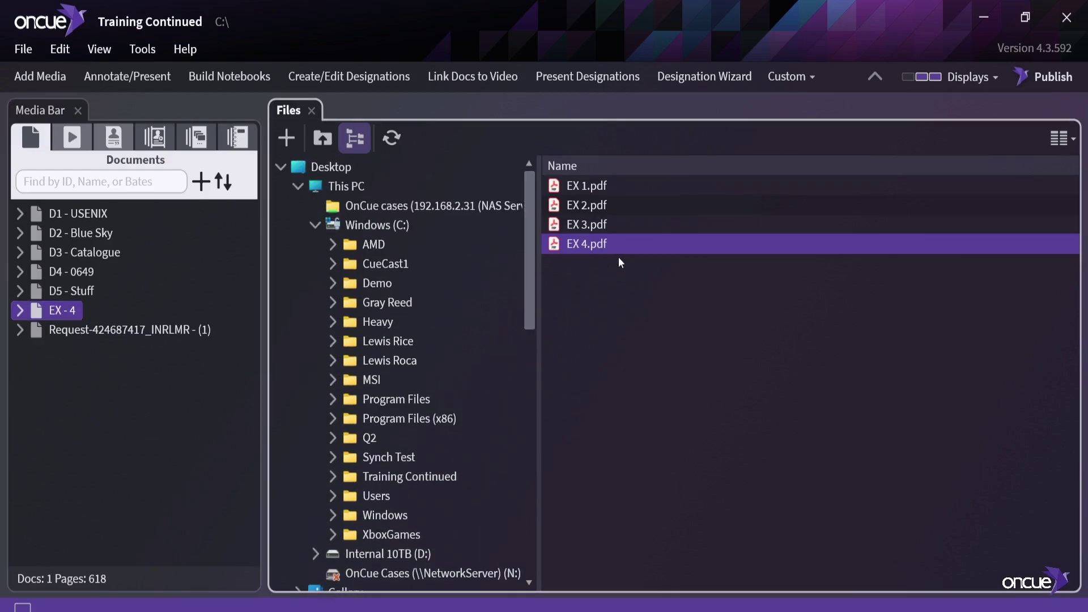
# Turn on the Type, Size, Date Created and Date Modified file columns, widening the Size column
pyautogui.click(1069, 141)
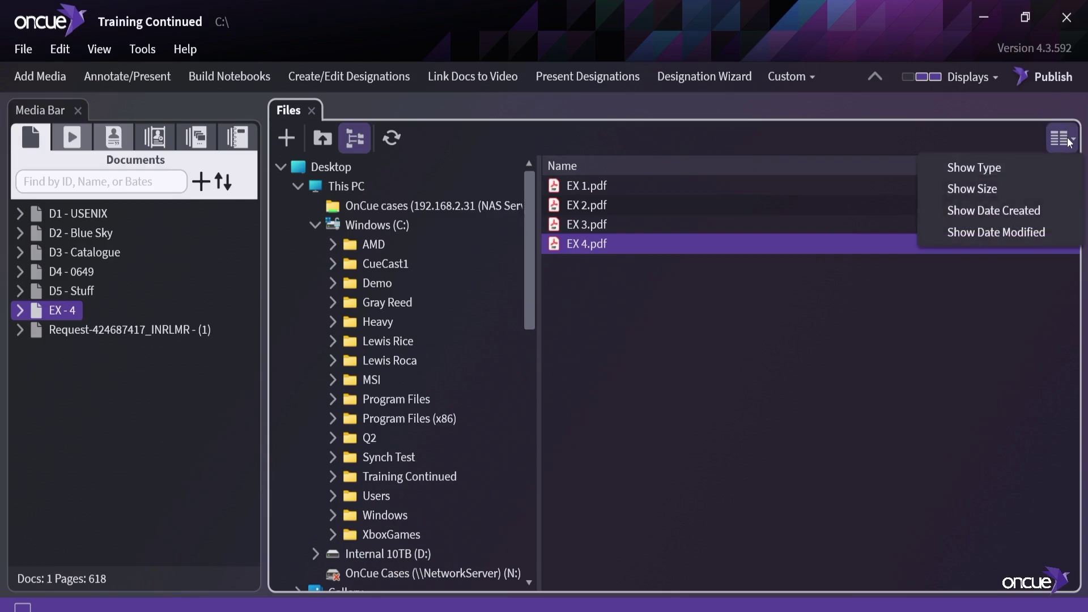
pyautogui.click(1008, 170)
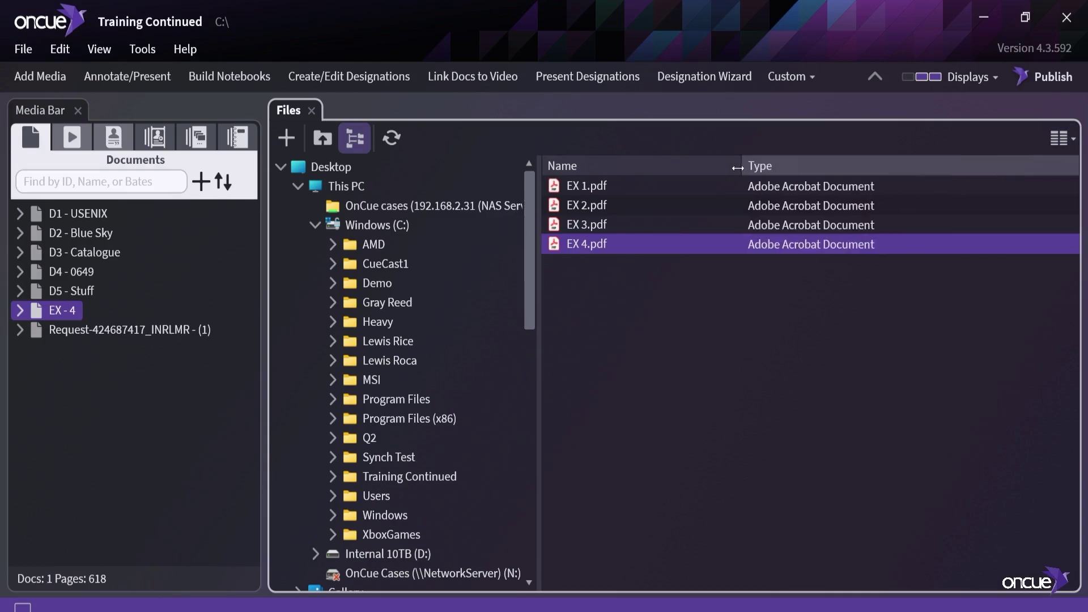
pyautogui.click(1076, 140)
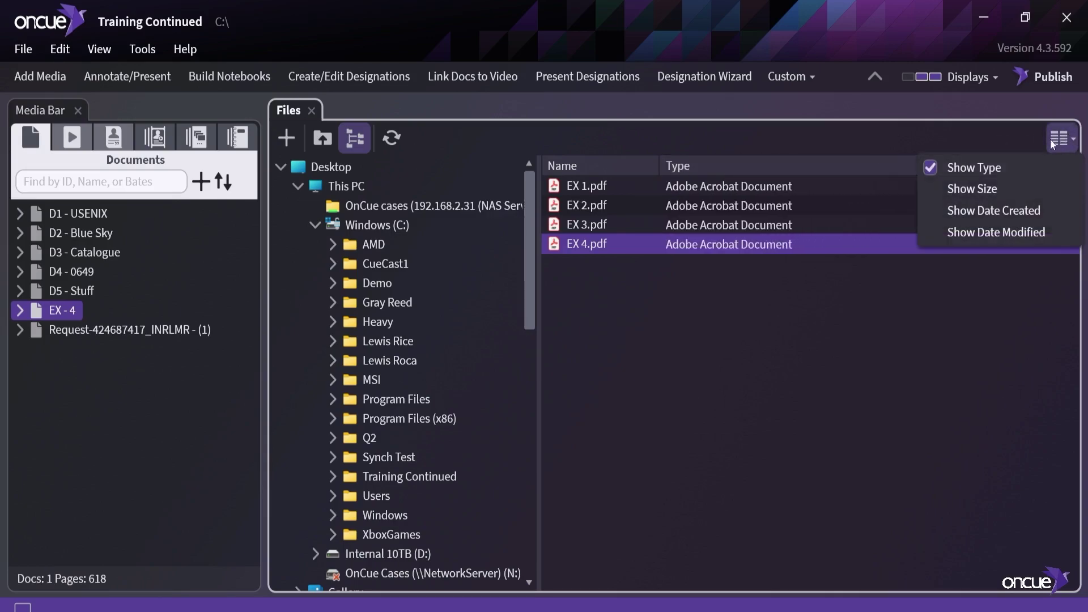
pyautogui.click(955, 186)
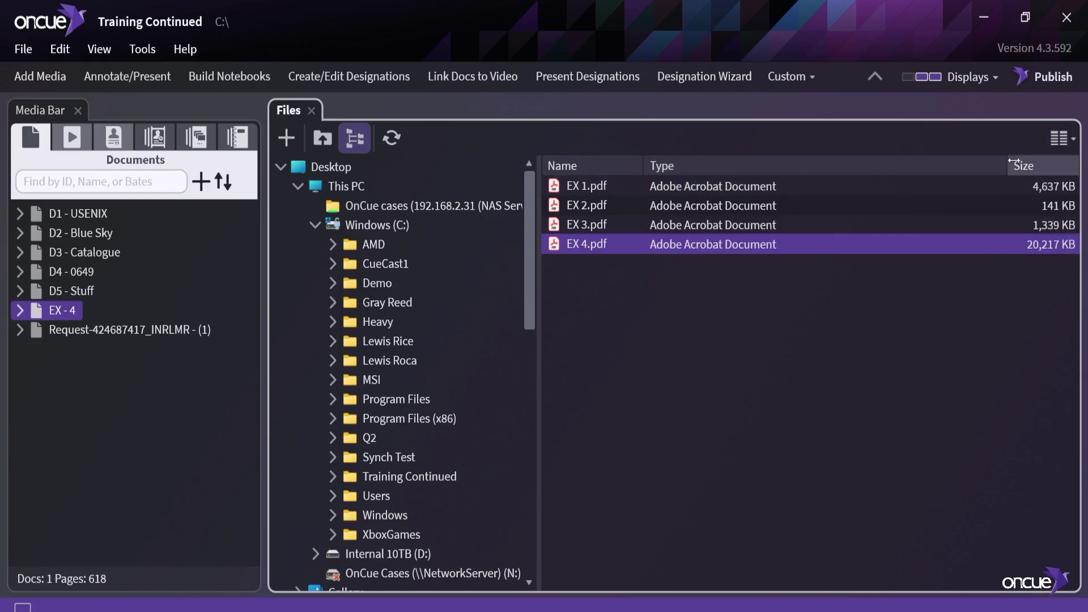
pyautogui.moveTo(1006, 165); pyautogui.dragTo(796, 162)
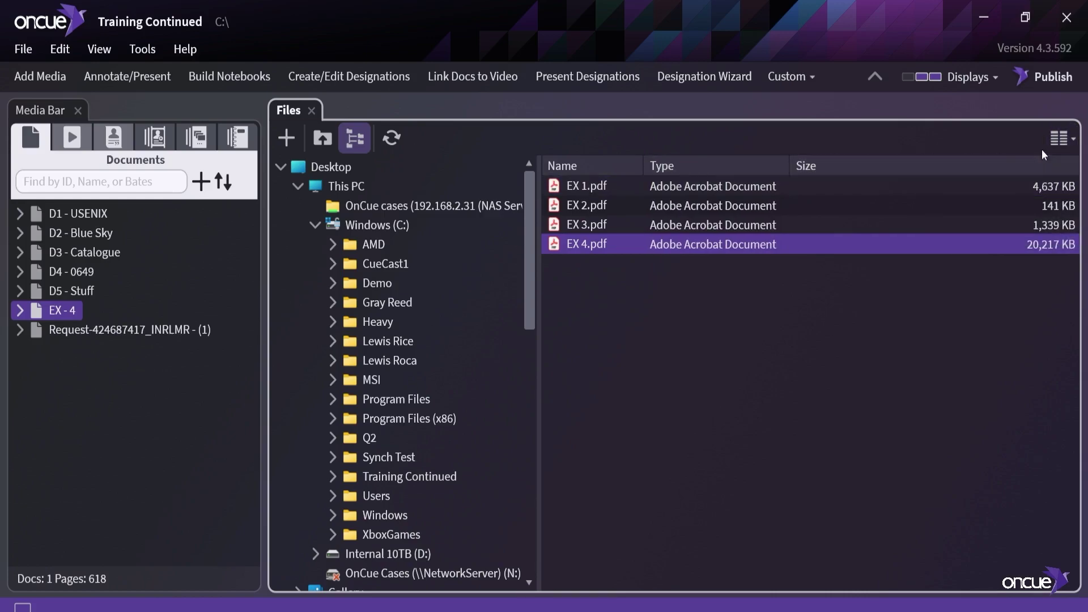
pyautogui.click(1060, 138)
pyautogui.click(993, 210)
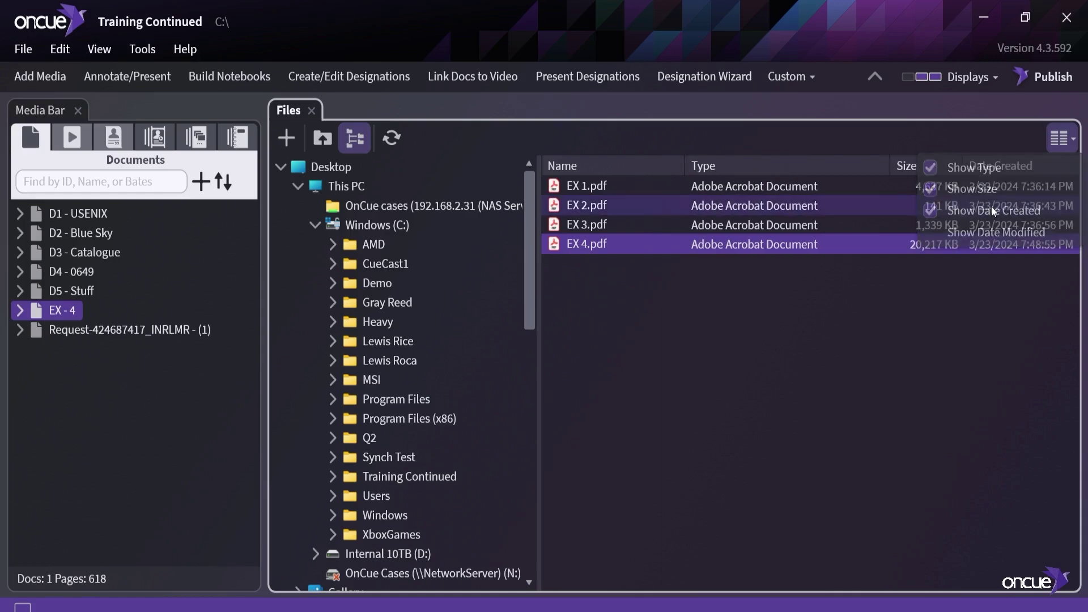
pyautogui.click(1072, 140)
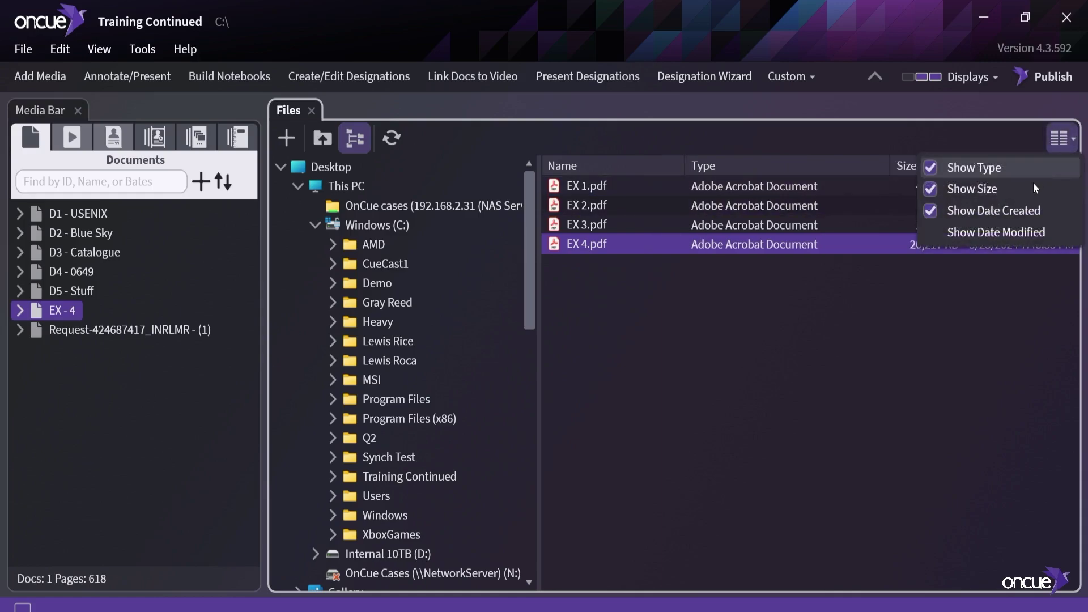
pyautogui.click(996, 233)
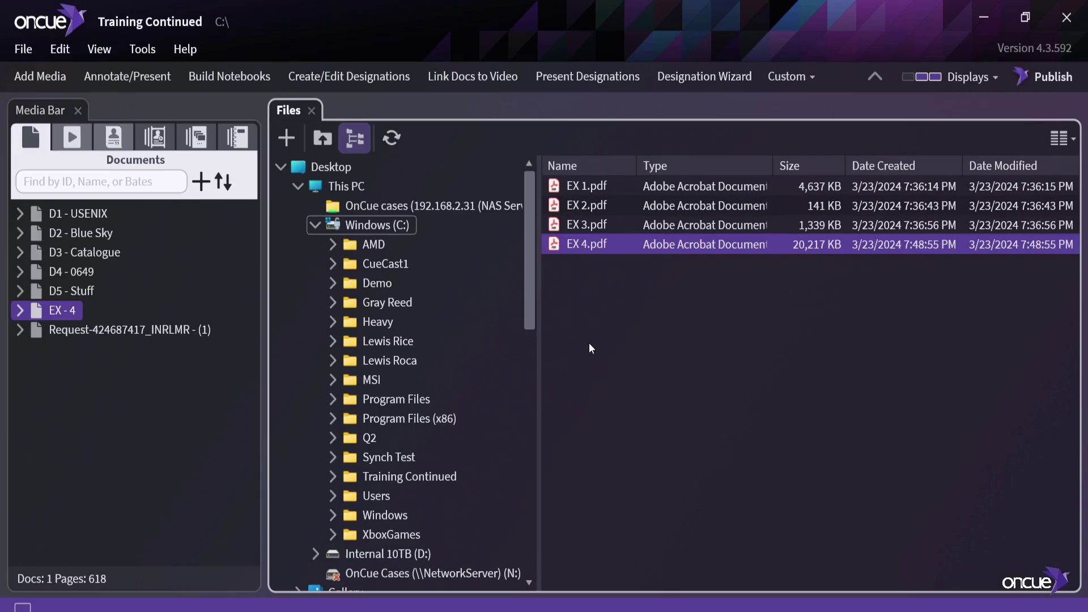
pyautogui.moveTo(532, 320); pyautogui.dragTo(509, 567)
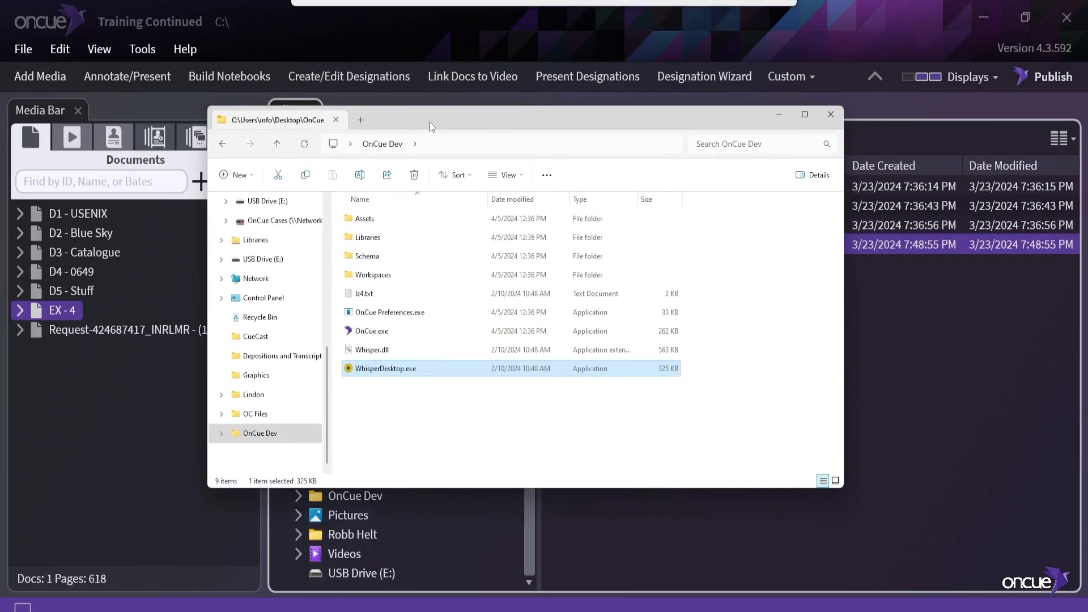
pyautogui.click(830, 114)
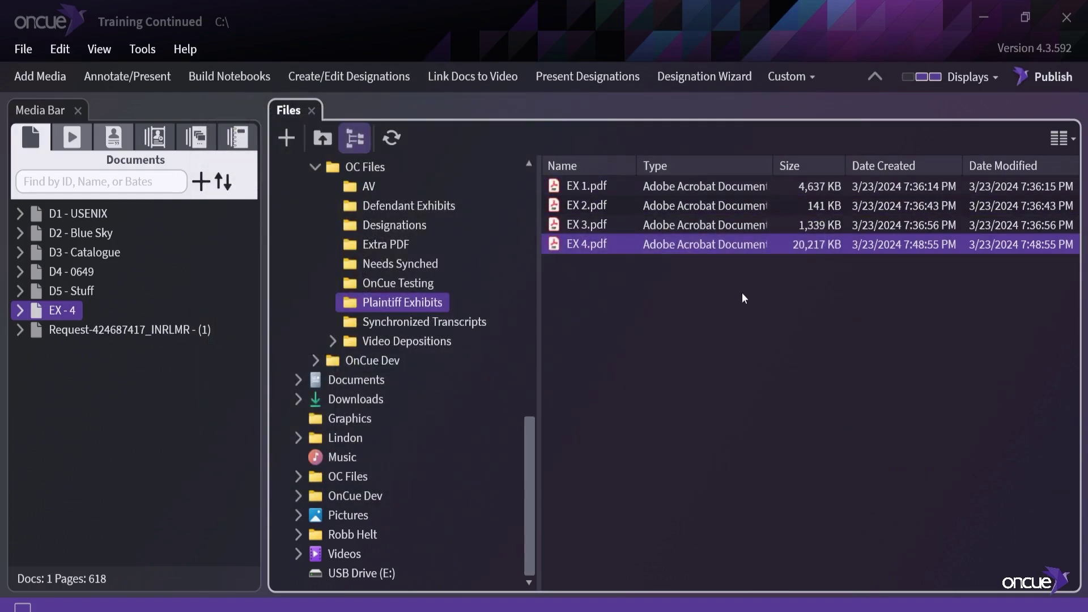